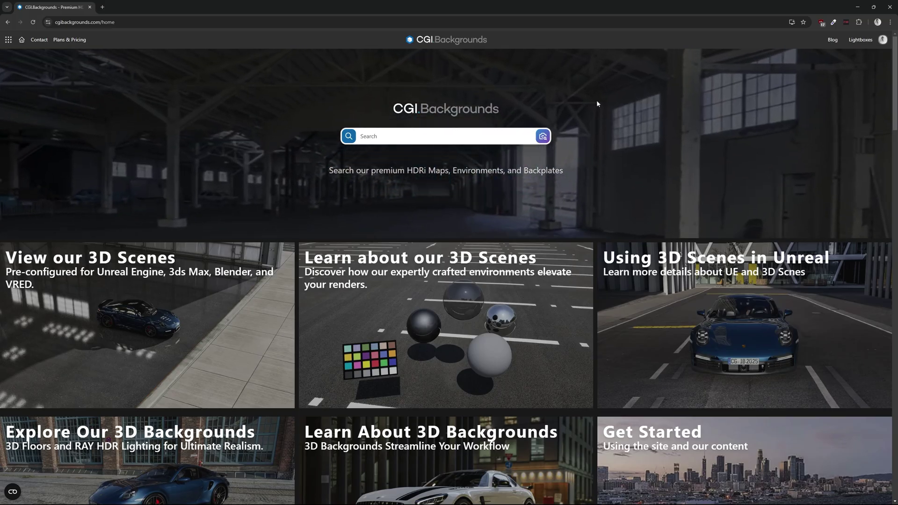
Step: List the site's 3D Scenes and open the California race track scene PAR_S0000070
left_click(348, 137)
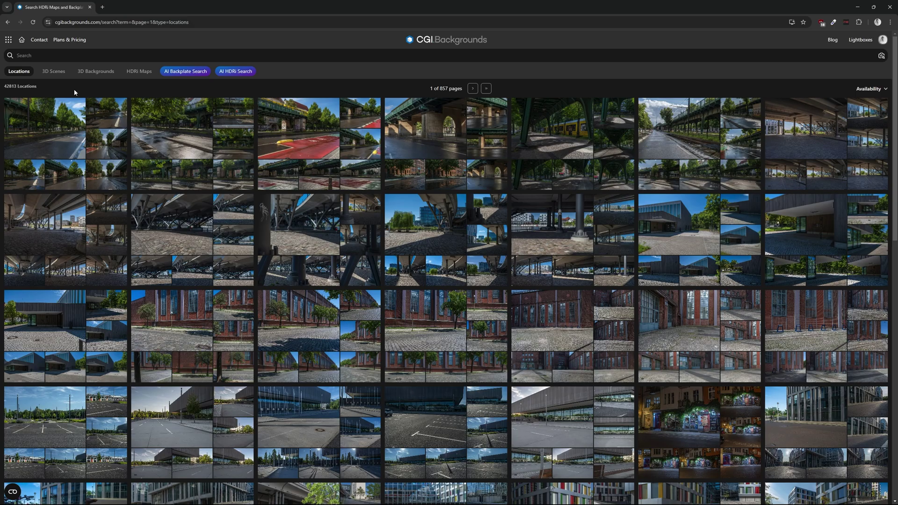
left_click(54, 74)
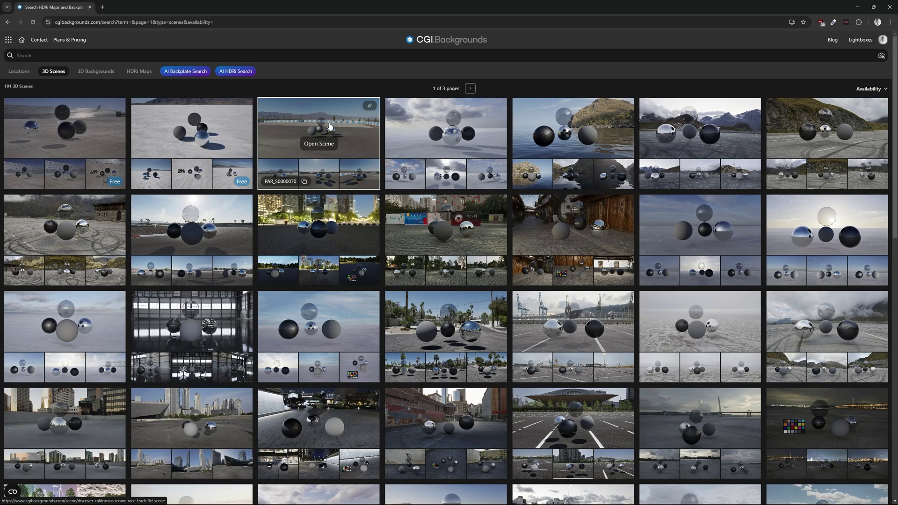
left_click(330, 148)
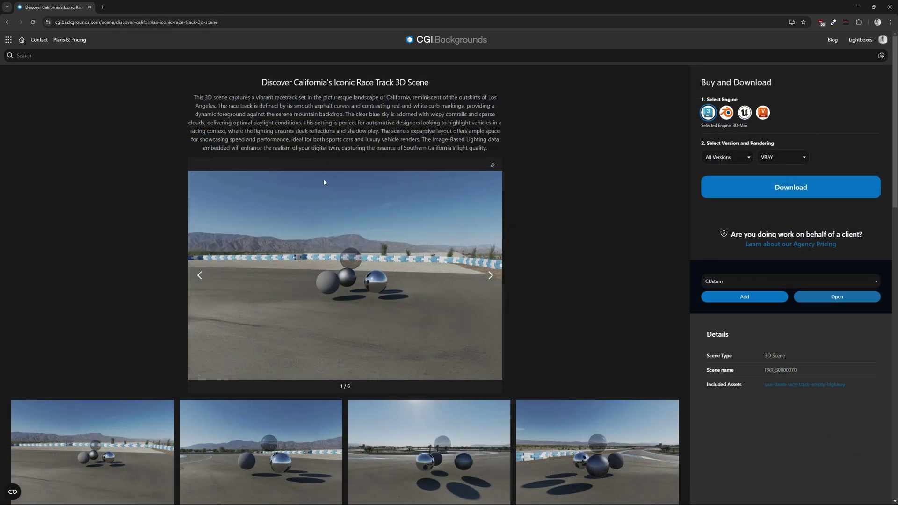
Step: Browse the race track scene's preview images up to the one with the color chart
left_click(491, 276)
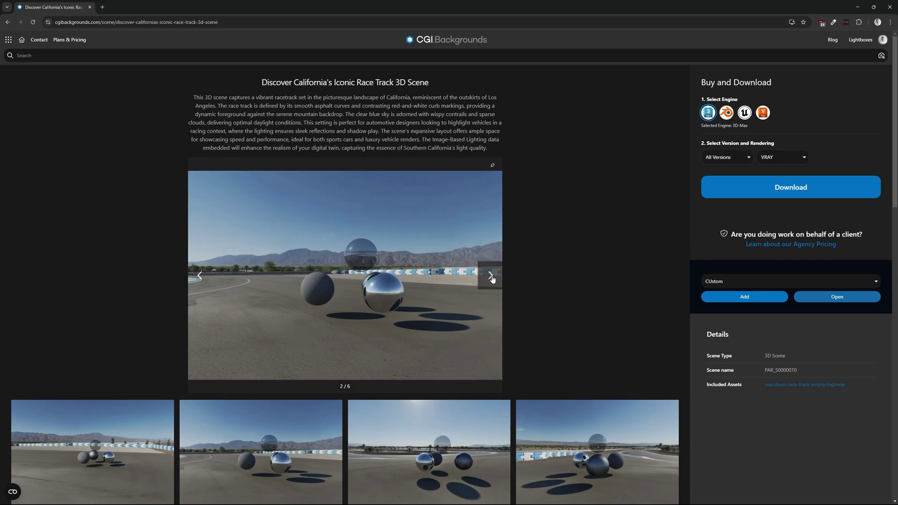
left_click(490, 276)
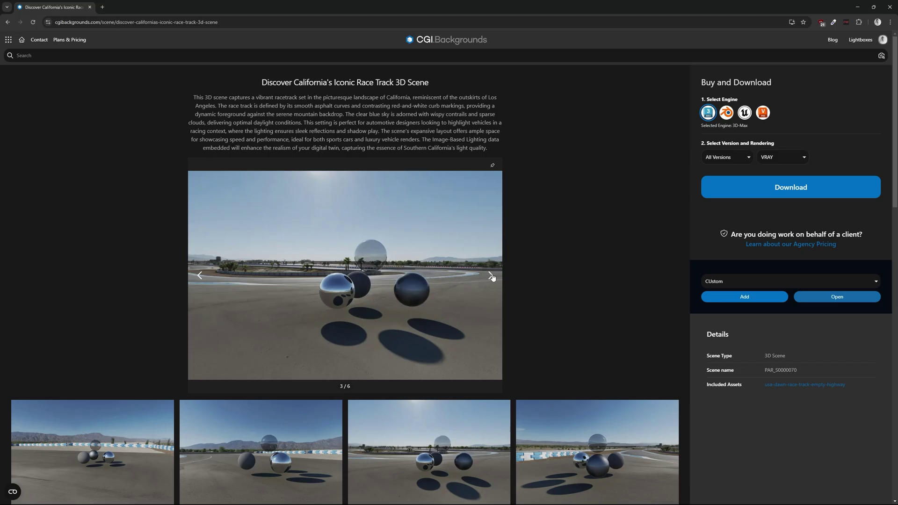
left_click(491, 277)
left_click(491, 278)
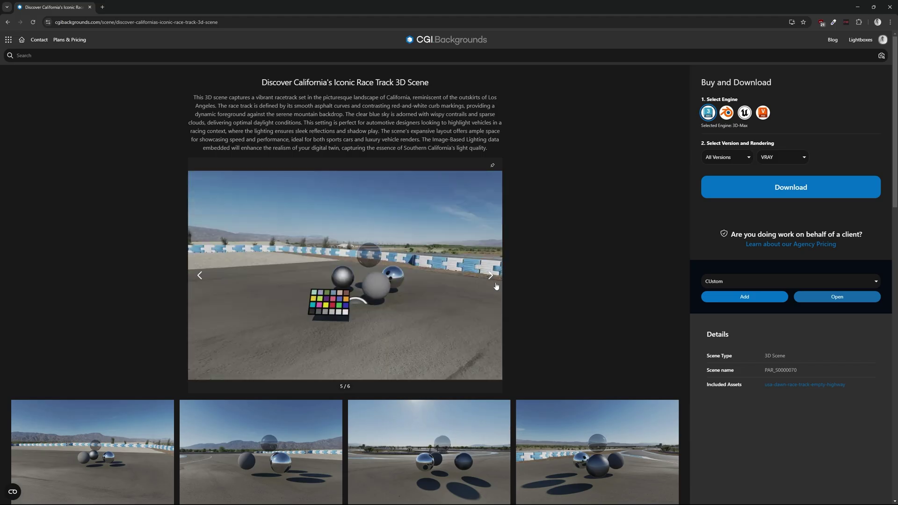
Step: Configure the scene download for the Unreal engine, version 5.4, with Path tracing + real time rendering
left_click(744, 116)
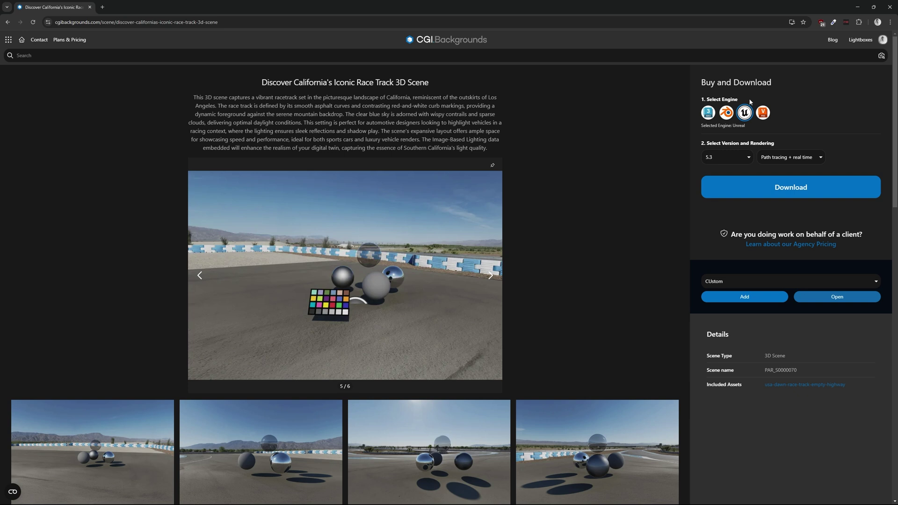
left_click(739, 160)
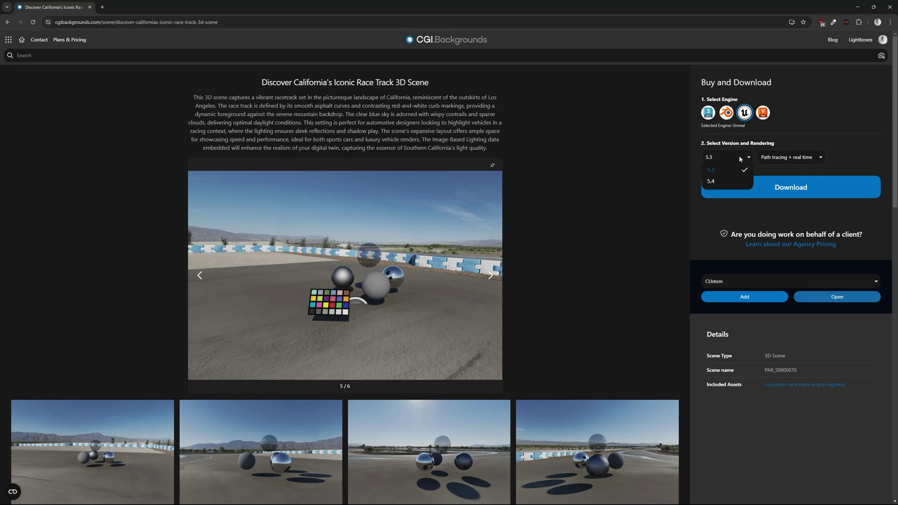
left_click(722, 183)
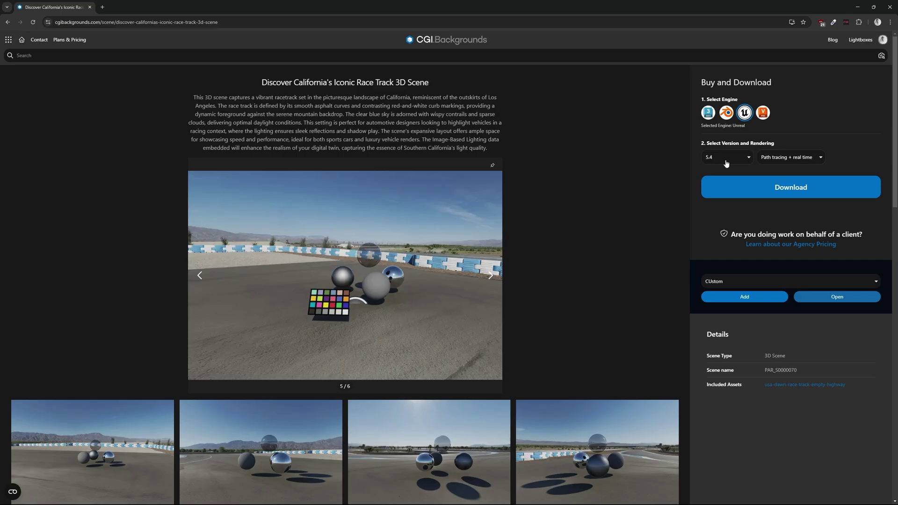
left_click(798, 158)
left_click(779, 162)
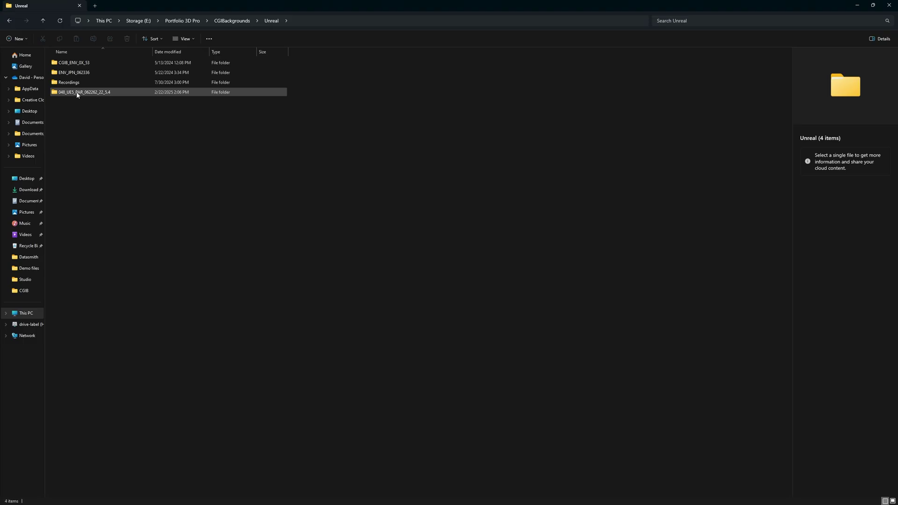
Step: In File Explorer's 048_UE5_PAR_062262_22_5.4 folder, switch cgib_PAR_062262_22.uproject to the first Unreal Engine version offered
double_click(89, 93)
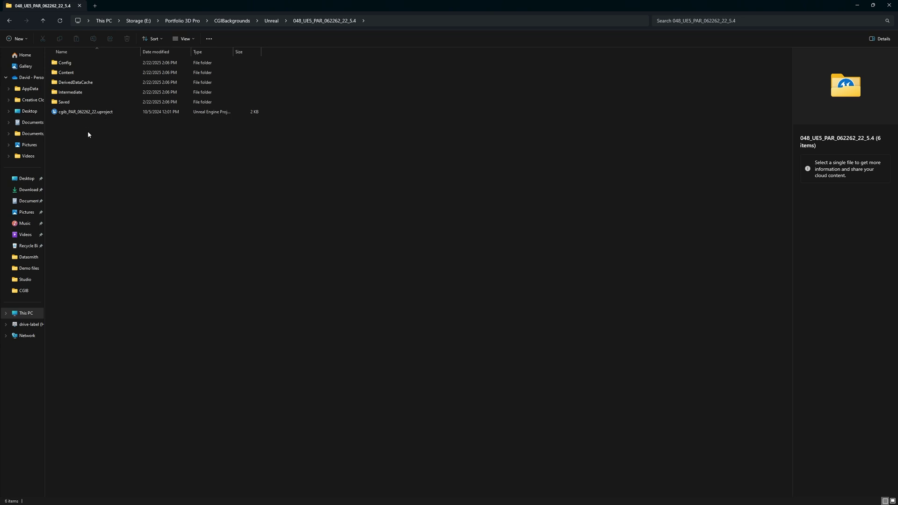
left_click(75, 111)
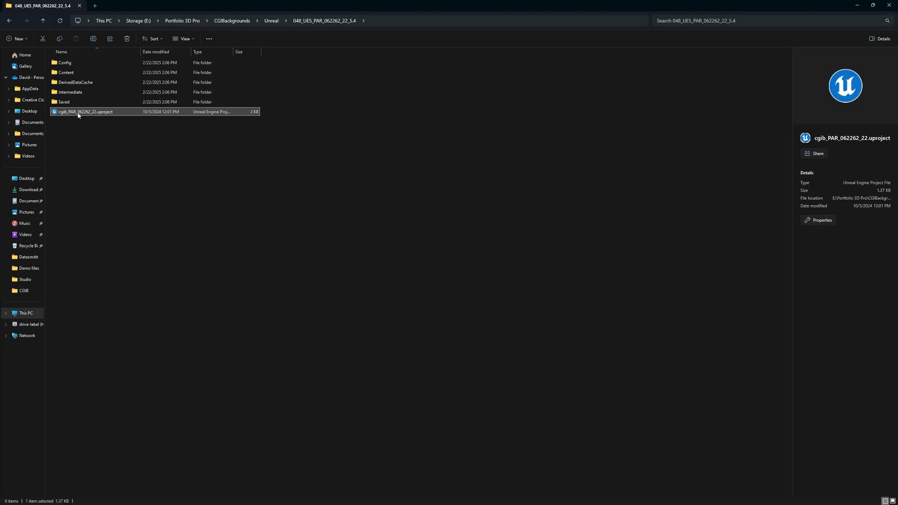
right_click(76, 112)
left_click(121, 254)
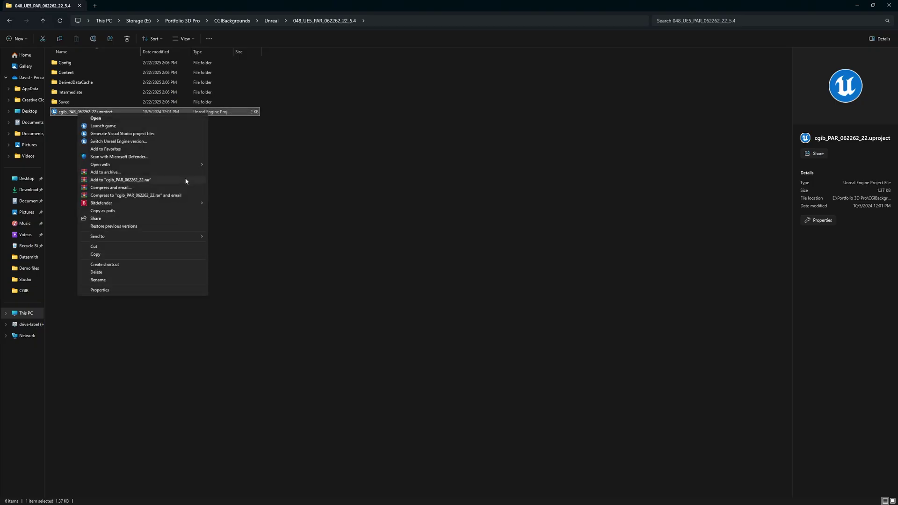
left_click(124, 141)
left_click(383, 251)
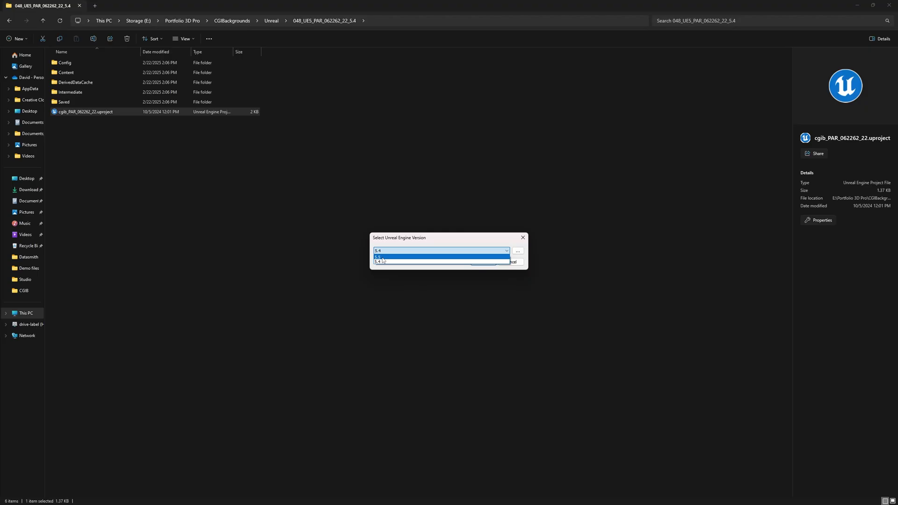
left_click(383, 257)
left_click(486, 262)
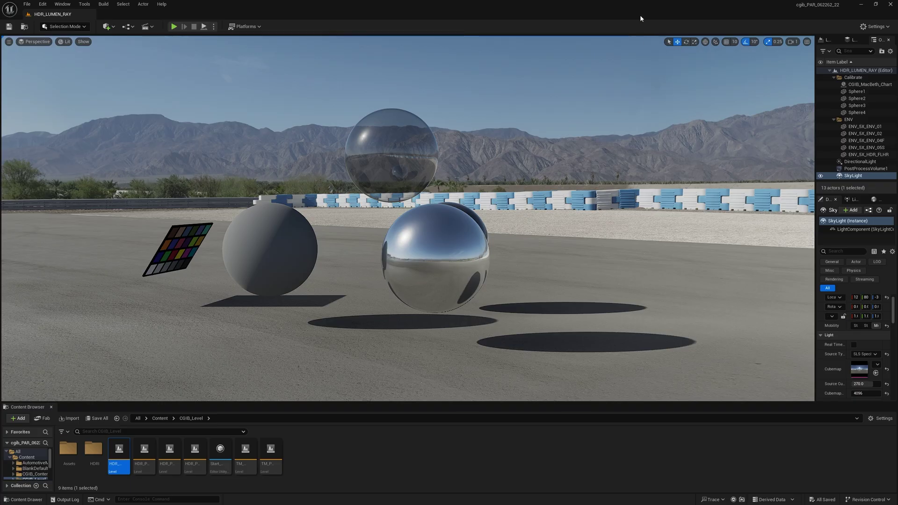
Step: Show the HDR_LUMEN_RAY level in Lit Wireframe and examine the environment geometry around the calibration spheres
left_click_drag(559, 186, 503, 220, "alt")
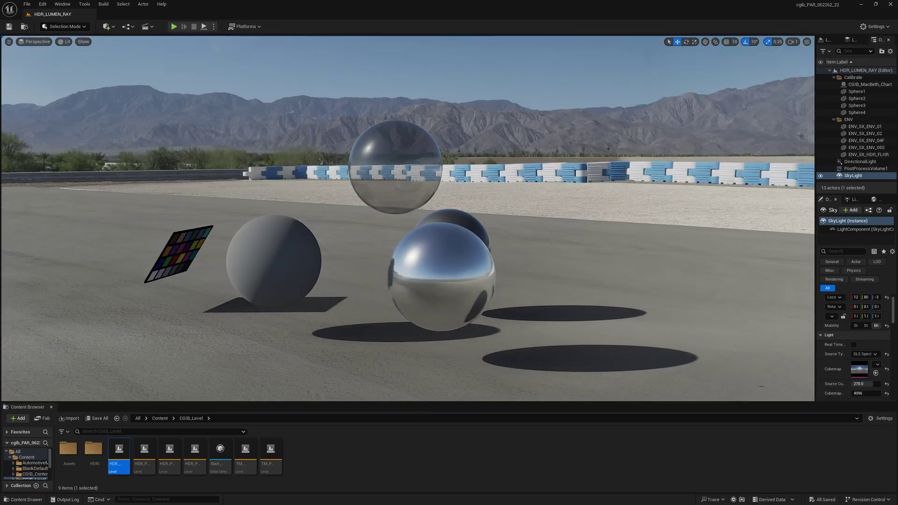
right_click_drag(568, 186, 549, 185)
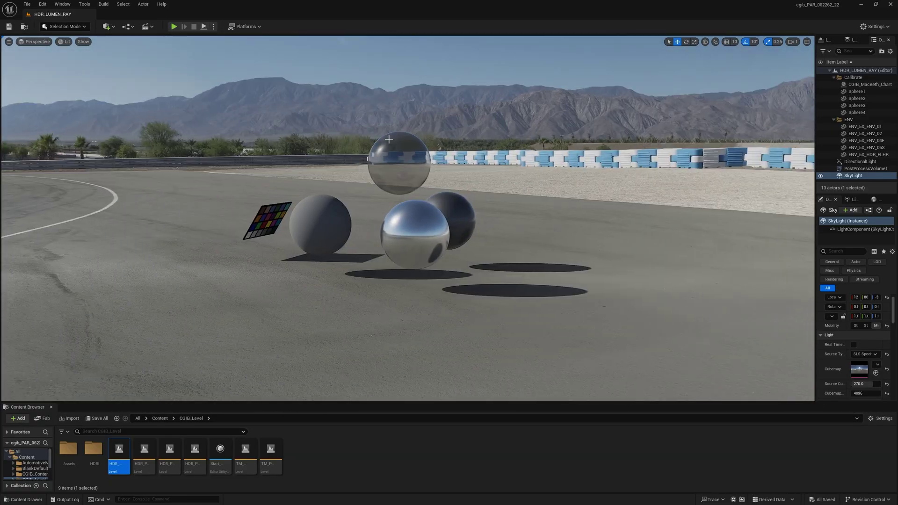
left_click(64, 42)
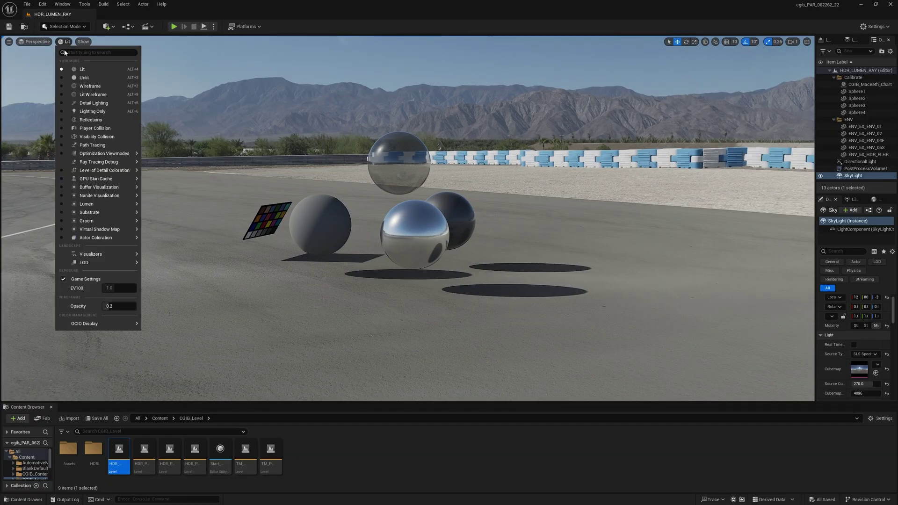
left_click(82, 95)
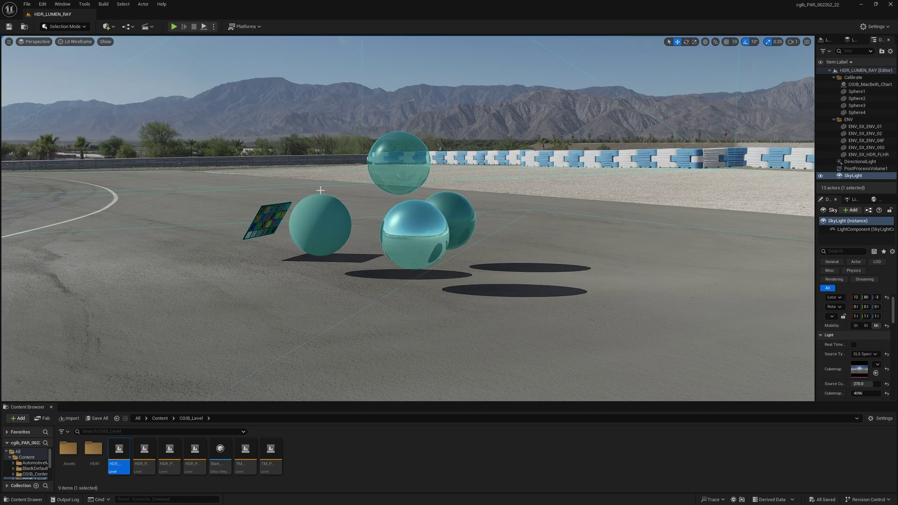
left_click_drag(320, 190, 360, 187, "alt")
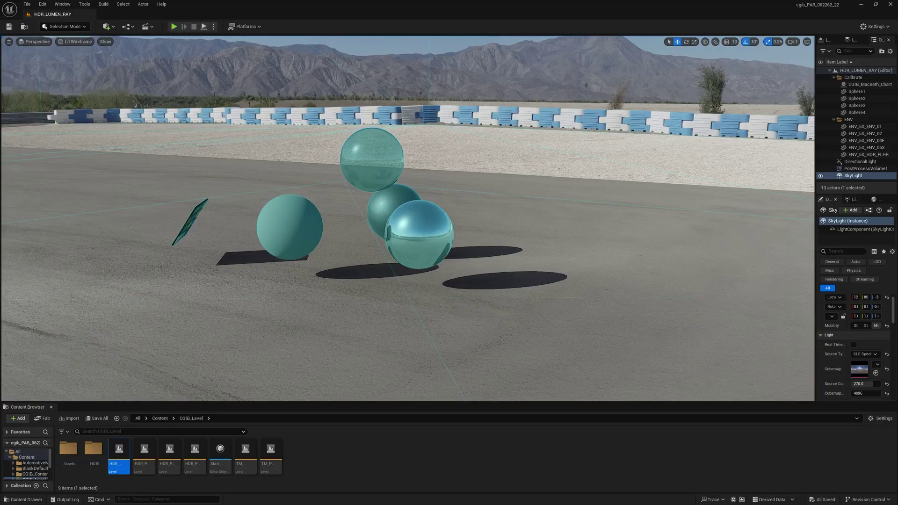
left_click(295, 149)
key("s")
right_click_drag(295, 149, 166, 135)
key("d")
key("a")
key("w")
key("d")
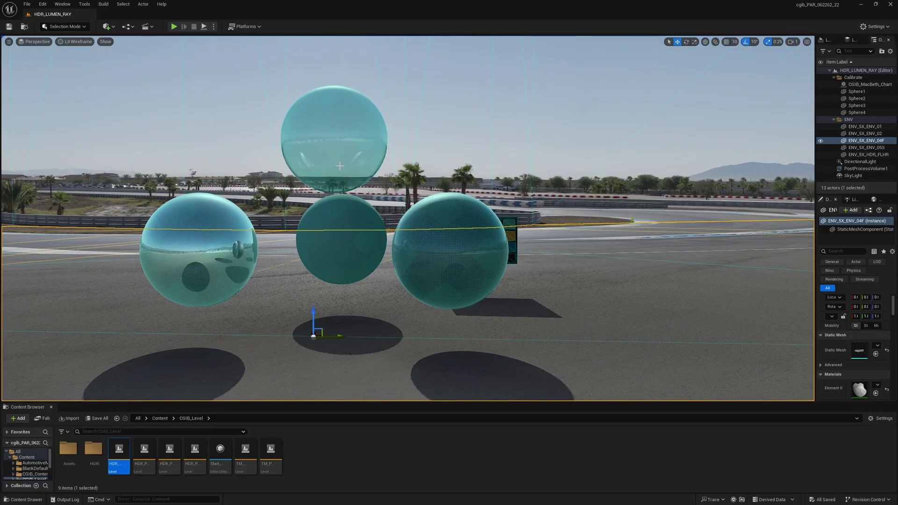
Step: Return the viewport to Lit shading, reframe the spheres against the mountains and turn on Game View
left_click(85, 42)
left_click(81, 69)
key("a")
right_click_drag(187, 155, 281, 176)
right_click_drag(169, 166, 188, 147)
key("s")
key("g")
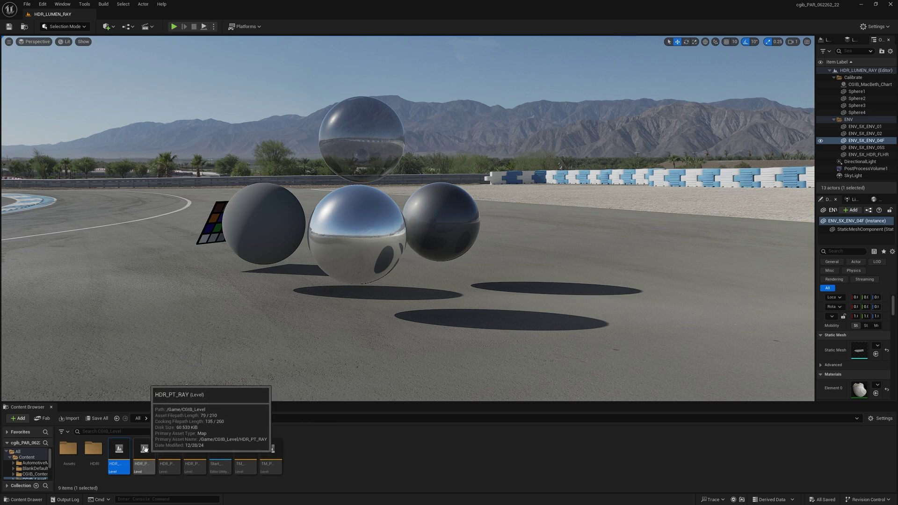
Step: Open the HDR_PT_RAY level and set its viewport to Path Tracing to examine the spheres and their shadows
double_click(144, 449)
right_click_drag(323, 277, 299, 277)
scroll(323, 277, "down", 3)
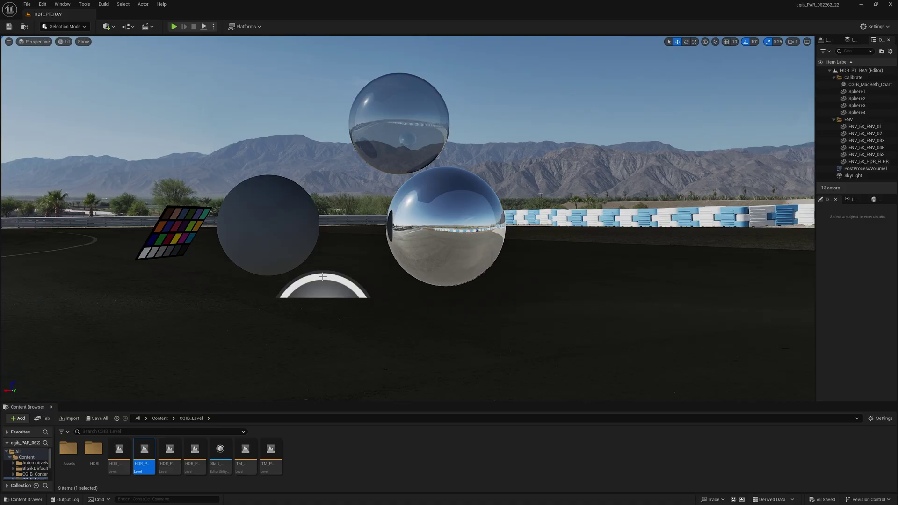
left_click_drag(318, 240, 305, 249, "alt")
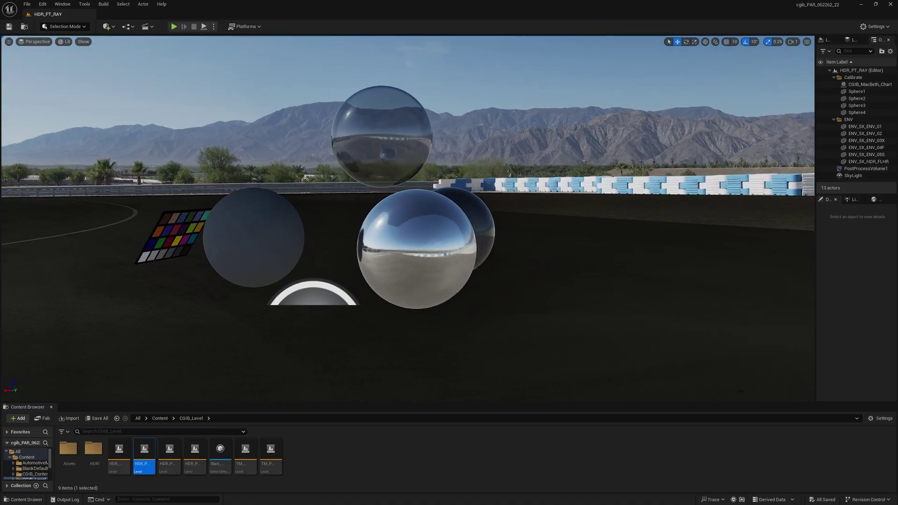
left_click(65, 42)
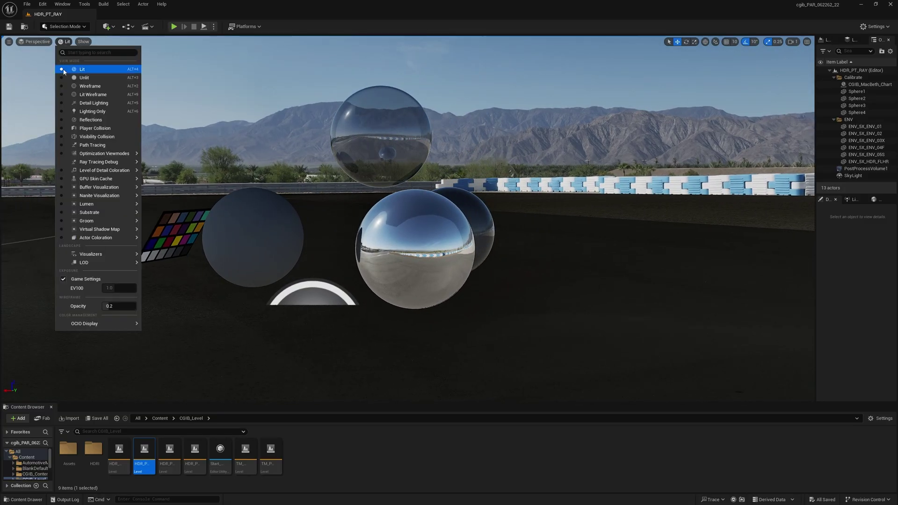
left_click(77, 147)
mouse_move(271, 182)
left_mouse_down("alt")
mouse_move(282, 176)
mouse_move(245, 166)
left_mouse_up("alt")
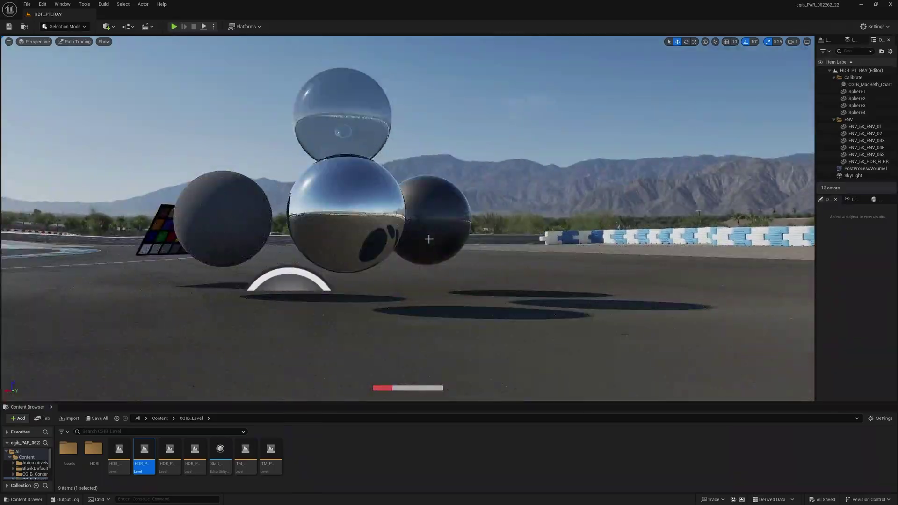
mouse_move(268, 295)
left_mouse_down("alt")
mouse_move(351, 318)
mouse_move(264, 315)
left_mouse_up("alt")
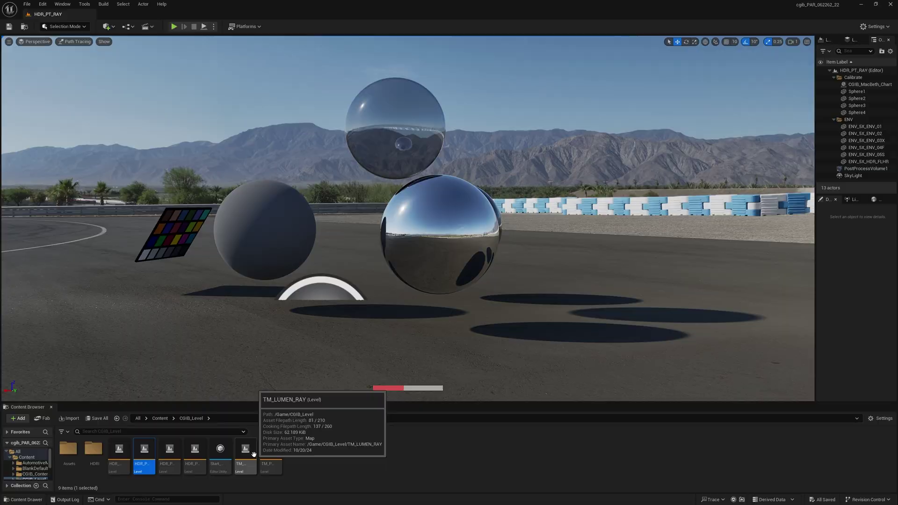
Step: Open the TM_PT_RAY level, view the spheres from another angle and set the viewport to Lit
double_click(270, 450)
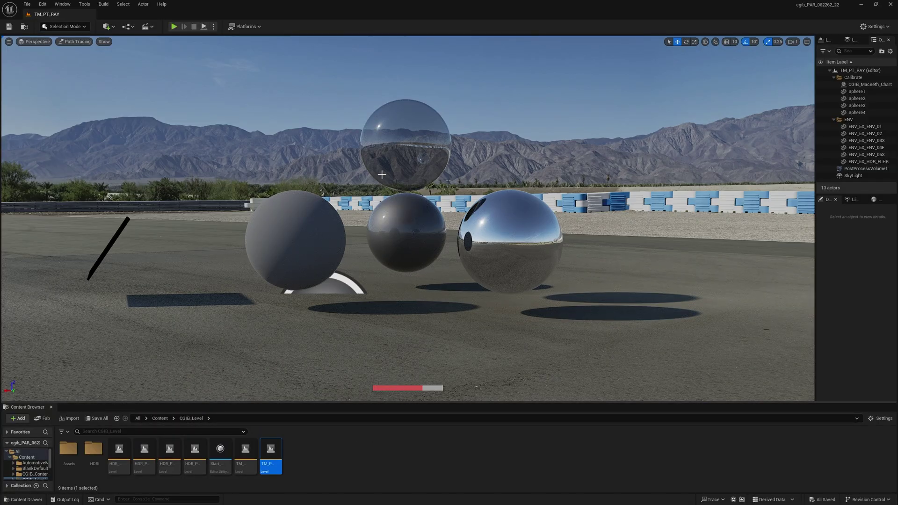
left_click_drag(381, 174, 323, 174, "alt")
right_click_drag(382, 175, 382, 174)
left_click(75, 41)
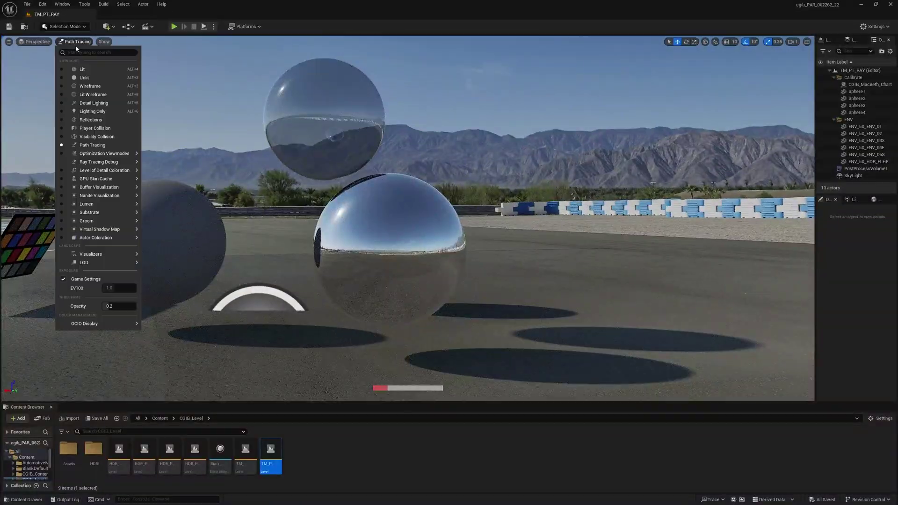
left_click(82, 69)
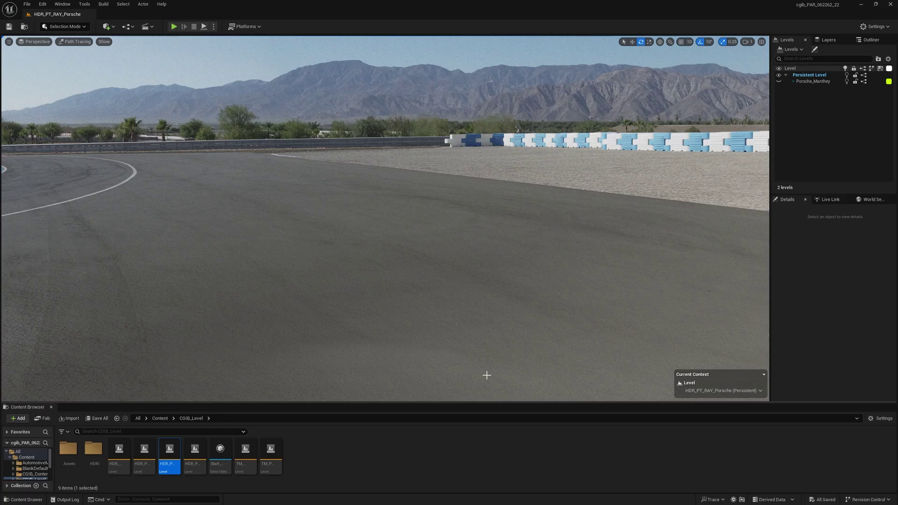
Step: Make the Porsche_Manthey sublevel visible in HDR_PT_RAY_Porsche and frame the car from its rear corner
mouse_move(325, 307)
right_mouse_down()
mouse_move(395, 262)
mouse_move(551, 250)
right_mouse_up()
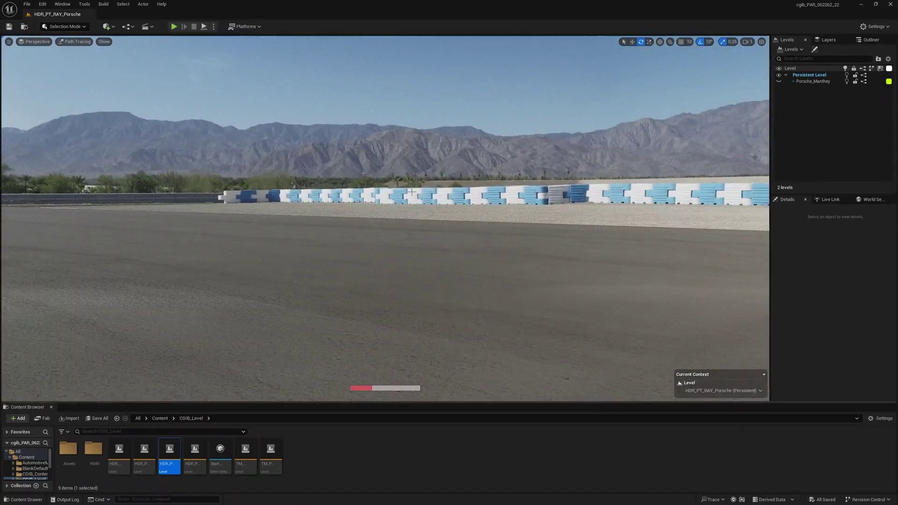
left_click(779, 81)
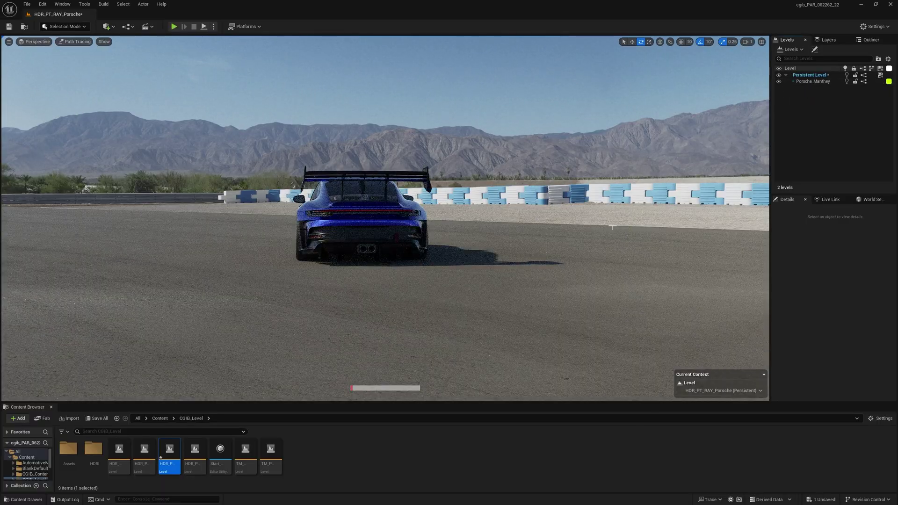
key("a")
right_click_drag(363, 268, 430, 268)
key("w")
key("s")
Step: View through the CineCameraActor and lower and pull back the camera to frame the car with the mountains behind
left_click(34, 41)
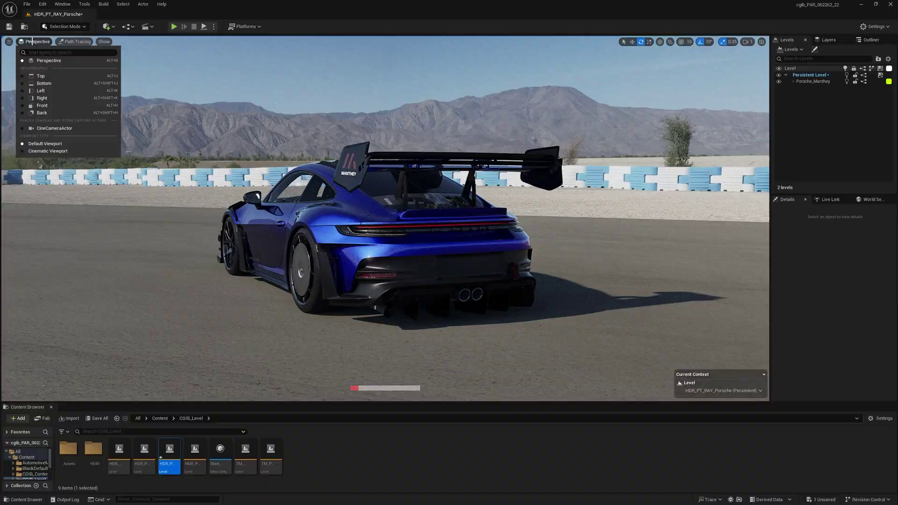
left_click(54, 128)
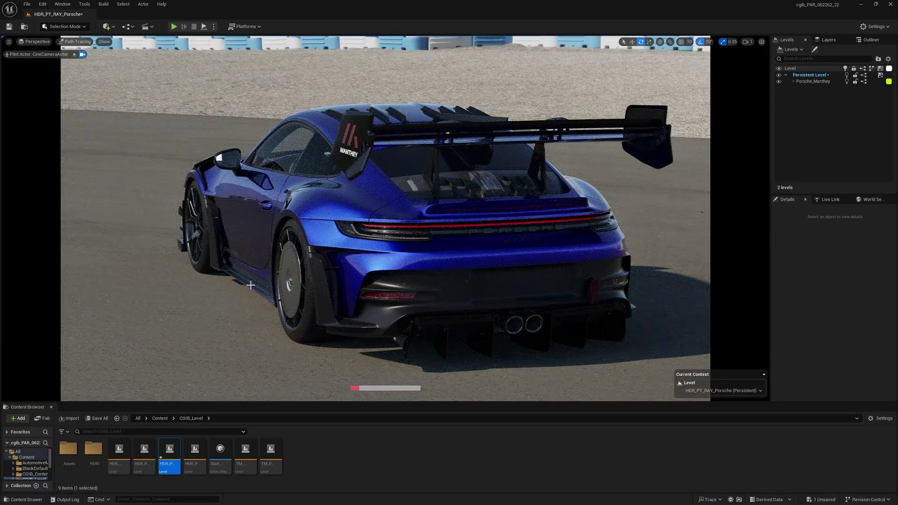
key("q")
mouse_move(385, 219)
right_mouse_down()
mouse_move(392, 170)
mouse_move(381, 172)
mouse_move(393, 170)
right_mouse_up()
key("s")
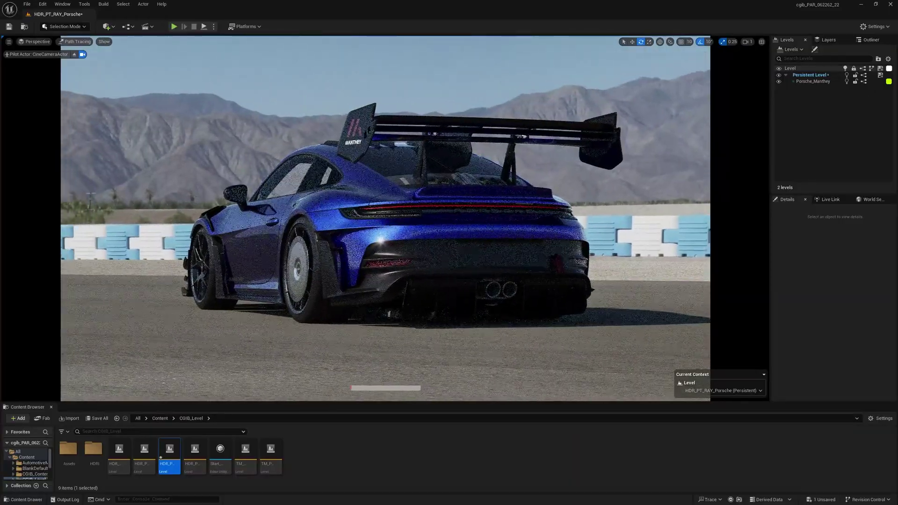
Step: Move the piloted camera around the Porsche from the rear corner past its side and frame the car from the front corner
left_click_drag(249, 277, 248, 252)
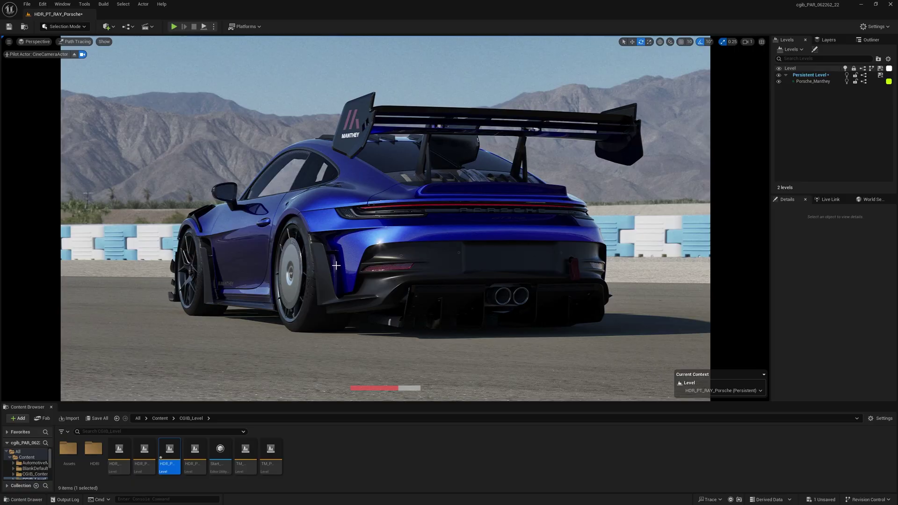
mouse_move(335, 265)
right_mouse_down()
mouse_move(472, 265)
mouse_move(463, 253)
right_mouse_up()
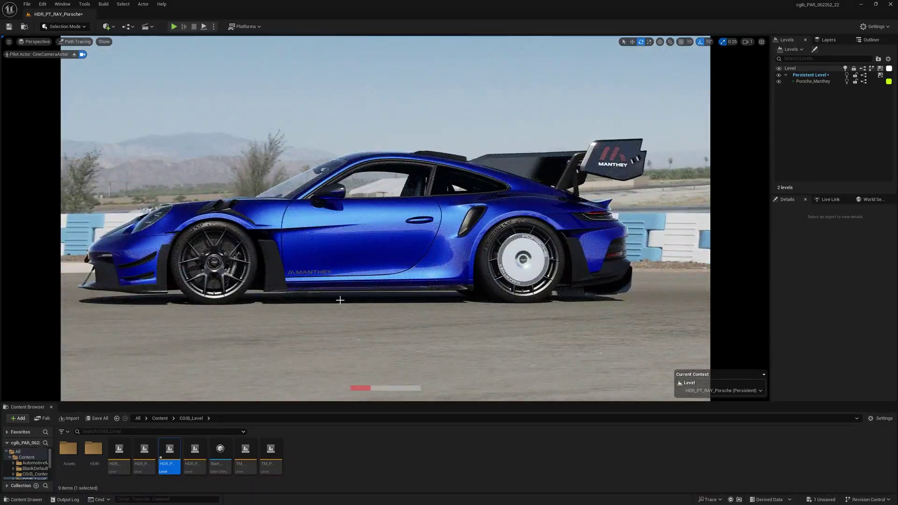
left_click_drag(340, 300, 449, 299, "alt")
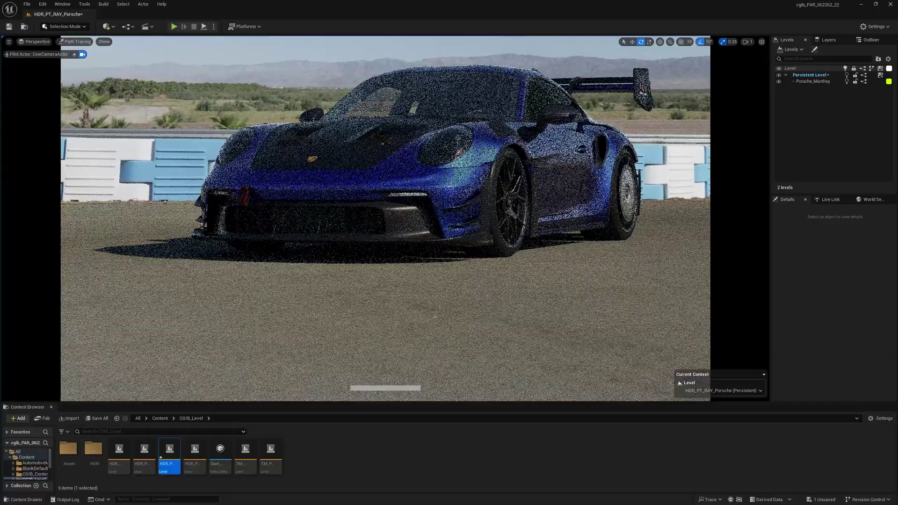
scroll(343, 303, "up", 3)
middle_click_drag(342, 302, 377, 276)
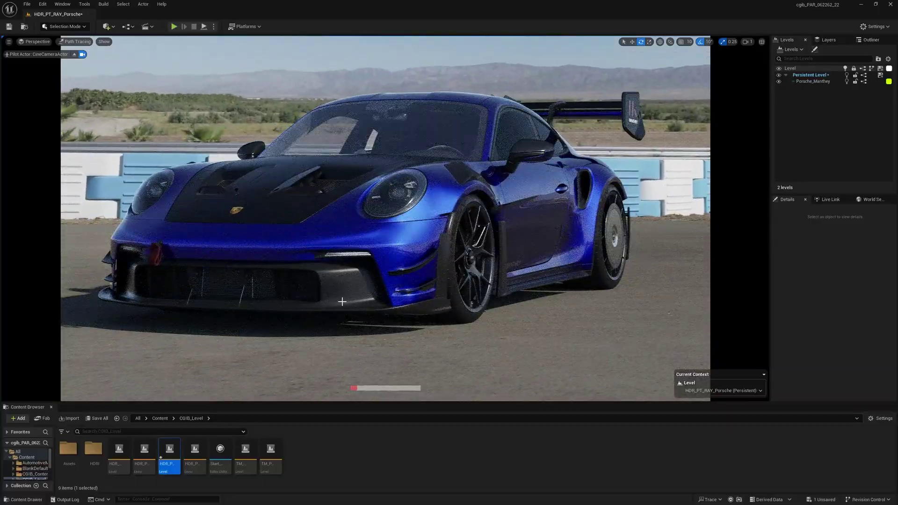
middle_click_drag(341, 301, 378, 322)
scroll(342, 301, "down", 2)
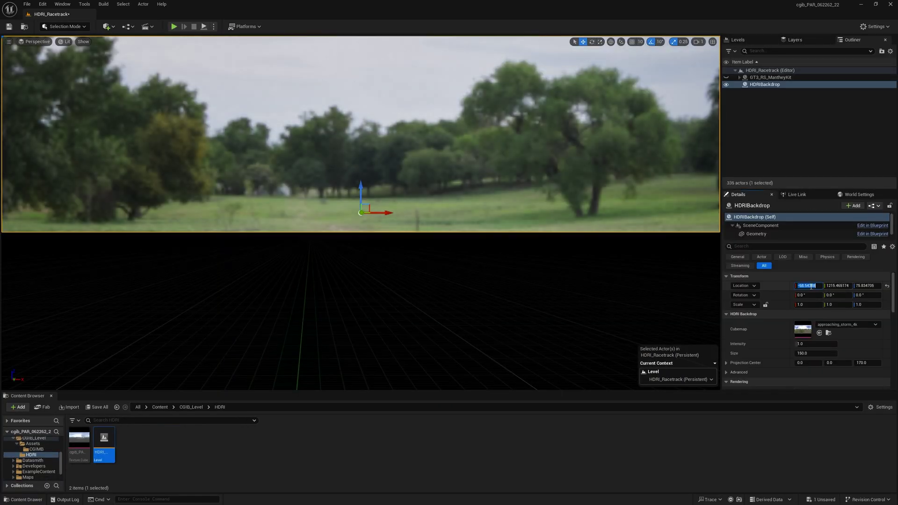
Step: Place the HDRIBackdrop in HDRI_Racetrack at location 0, 0, 0 and assign the race track HDR texture as its cubemap
scroll(33, 453, "up", 3)
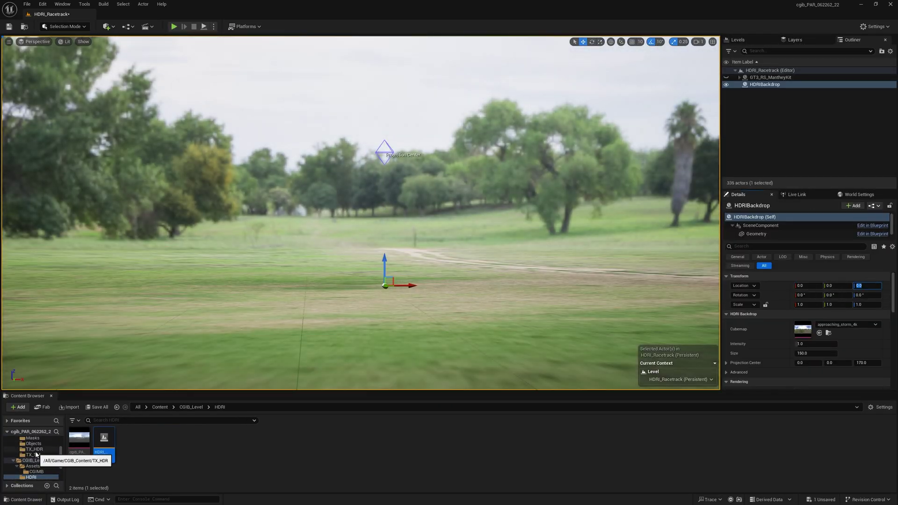
left_click(34, 455)
left_click_drag(79, 442, 777, 378)
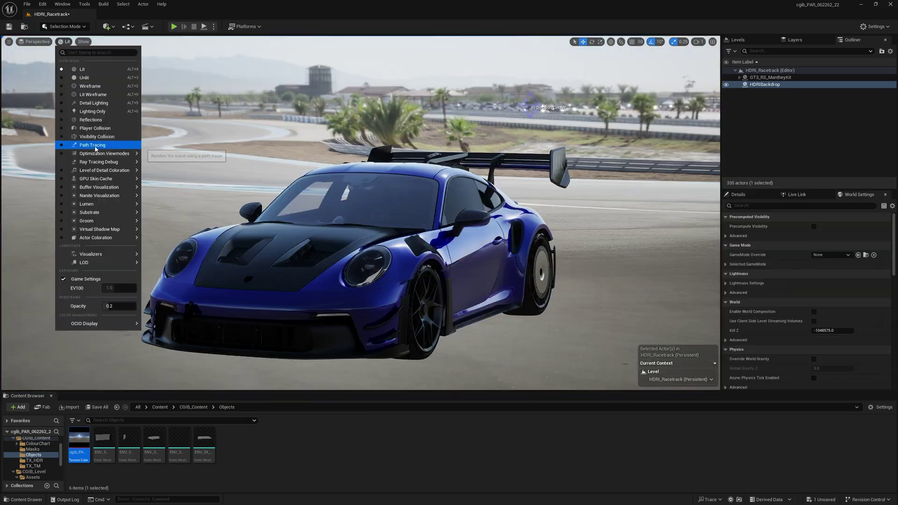
Step: Set the HDRI_Racetrack viewport to Path Tracing and lower the view to the car's height
left_click(92, 145)
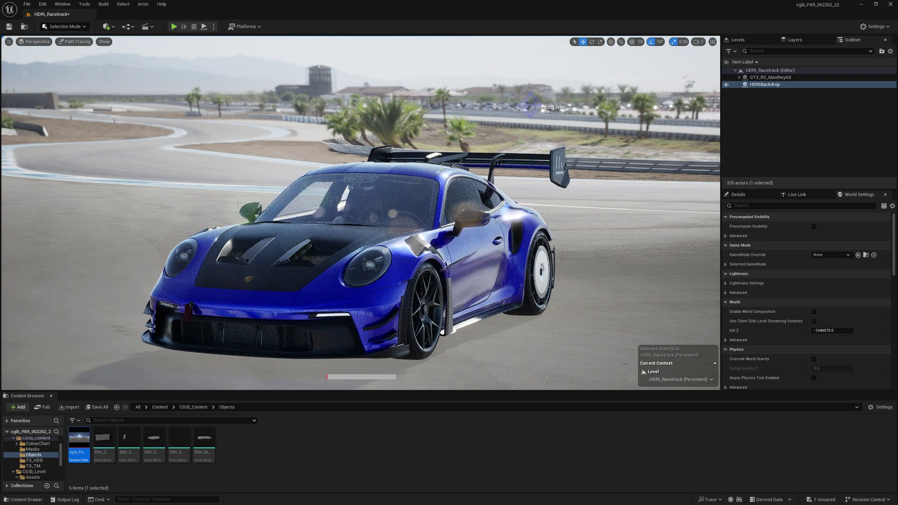
mouse_move(237, 202)
left_mouse_down("alt")
mouse_move(219, 187)
mouse_move(230, 183)
left_mouse_up("alt")
left_click(635, 176)
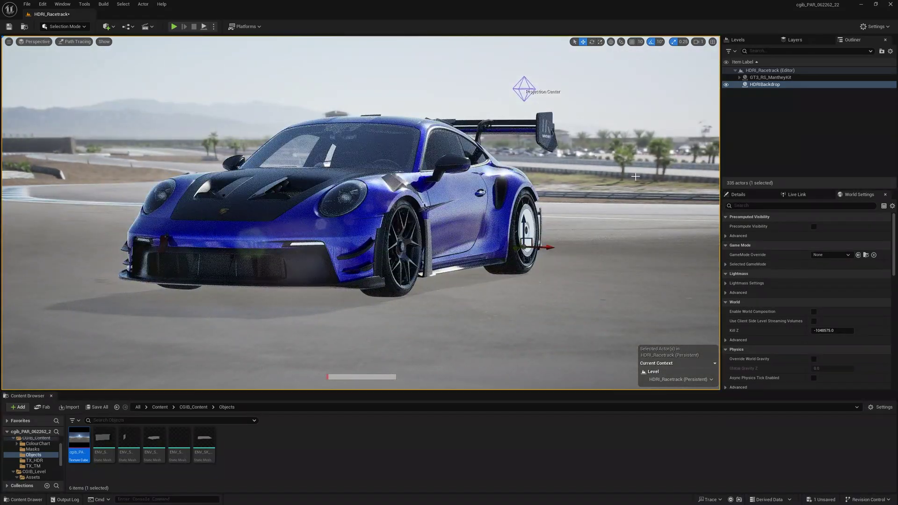
Step: Adjust the HDRIBackdrop's size, projection center height and Z rotation to fit the race track around the Porsche
left_click(743, 195)
left_click_drag(805, 353, 894, 362)
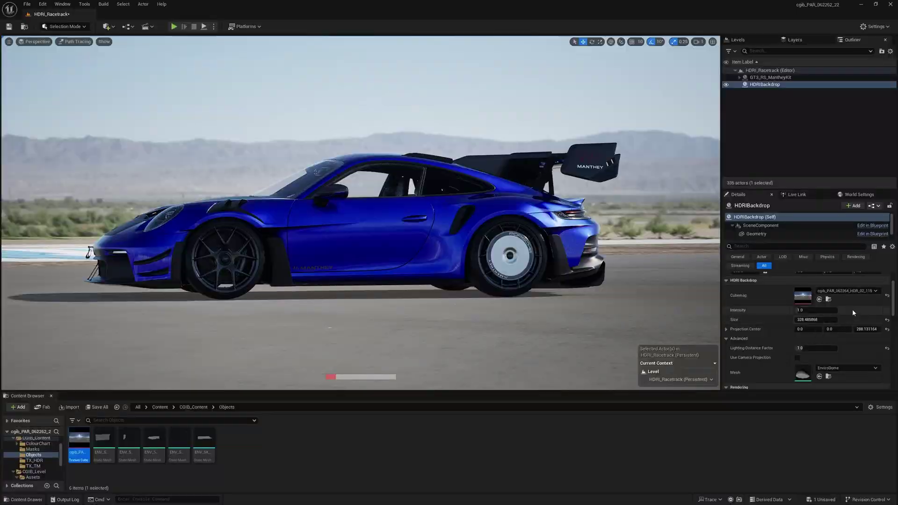
scroll(852, 313, "up", 2)
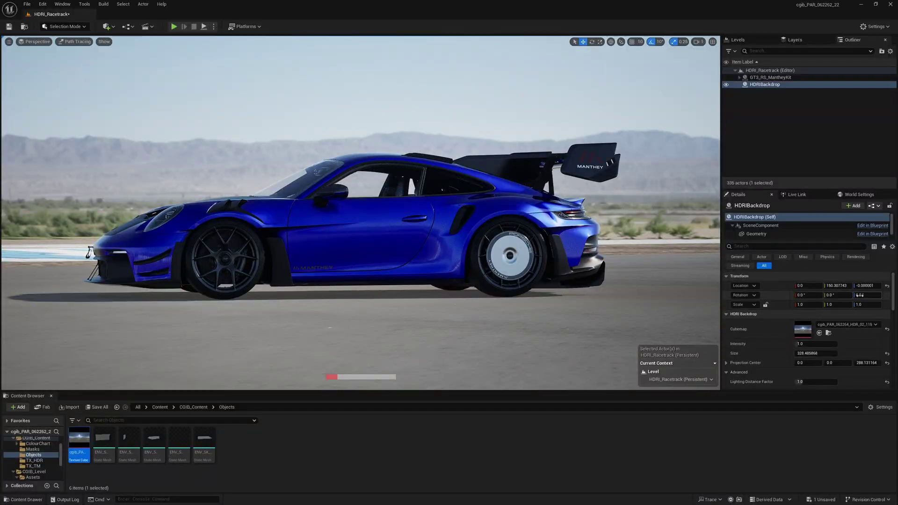
left_click_drag(861, 295, 871, 295)
left_click_drag(816, 353, 796, 354)
left_click_drag(861, 366, 846, 366)
mouse_move(862, 296)
left_mouse_down()
mouse_move(847, 296)
mouse_move(861, 296)
left_mouse_up()
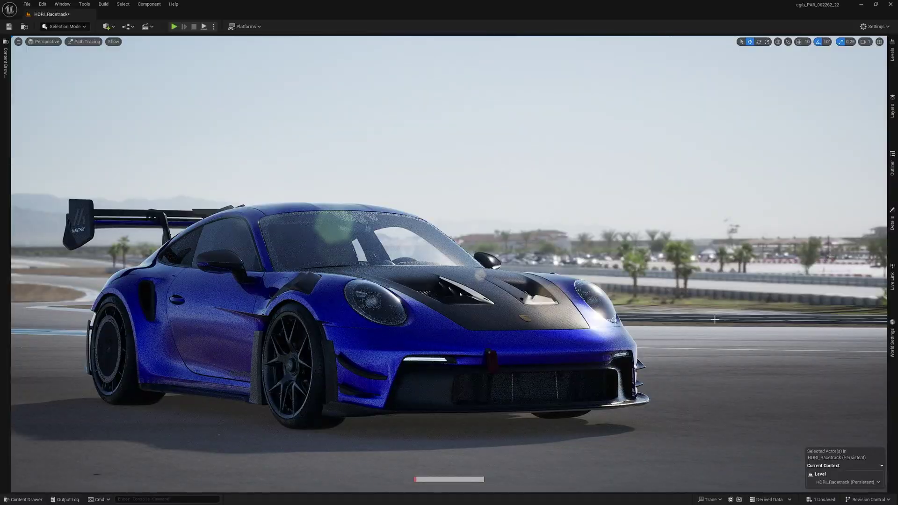
Step: Examine the Porsche on the HDRI backdrop from both front corners in the enlarged viewport
middle_click_drag(700, 306, 705, 305)
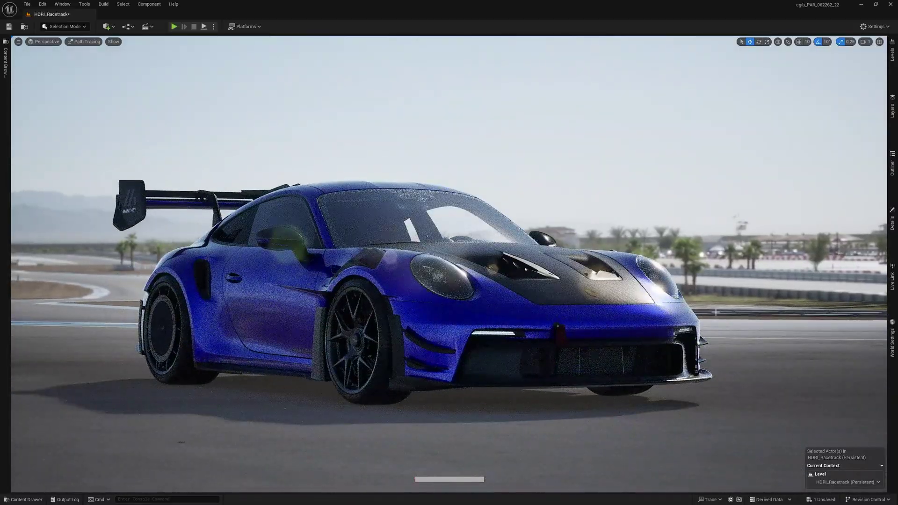
key("d")
right_click_drag(722, 313, 152, 323)
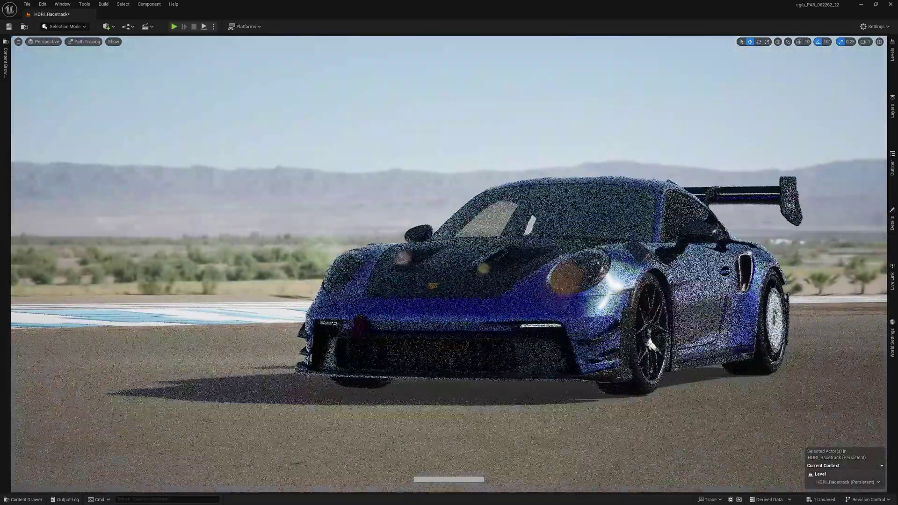
key("e")
mouse_move(345, 233)
right_mouse_down()
mouse_move(355, 233)
mouse_move(309, 313)
mouse_move(346, 233)
right_mouse_up()
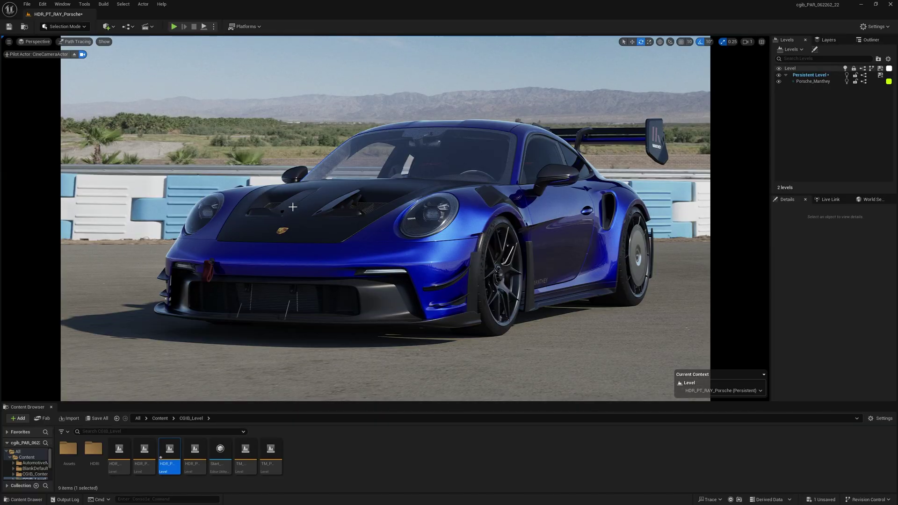
Step: Move the piloted camera in HDR_PT_RAY_Porsche to the car's other front corner, with the track winding away behind it
mouse_move(366, 204)
right_mouse_down()
mouse_move(664, 205)
mouse_move(646, 212)
mouse_move(636, 203)
right_mouse_up()
key("a")
key("w")
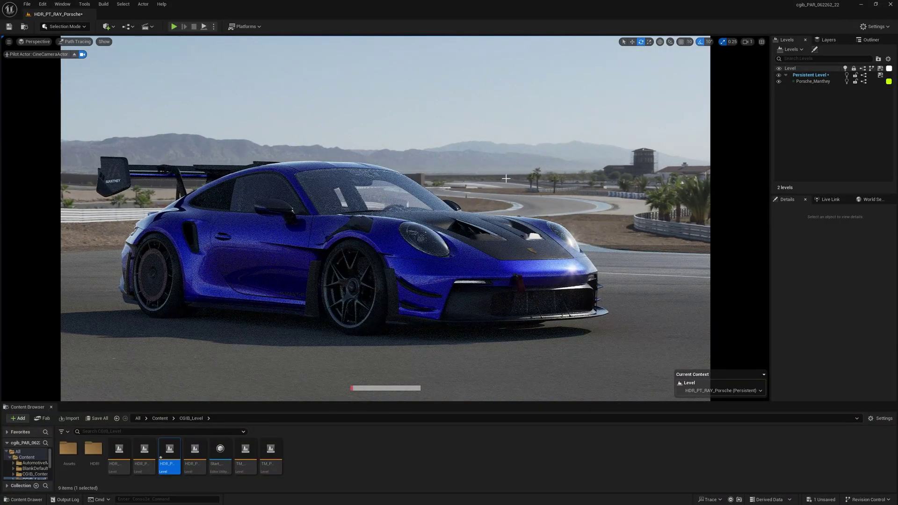
Step: Set the CineCameraActor to manual focus at about 770 cm, using the debug focus plane as a guide and hiding it again
left_click(869, 40)
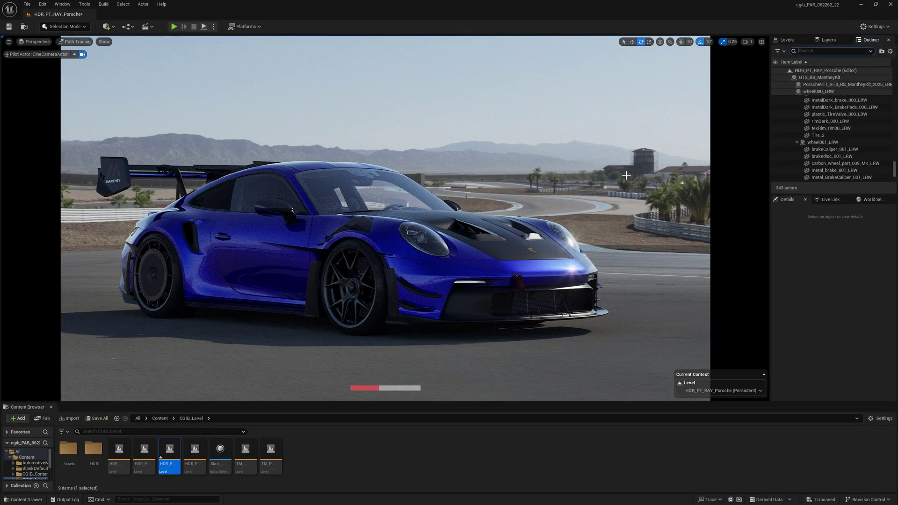
type("ci")
left_click(815, 78)
scroll(823, 355, "down", 2)
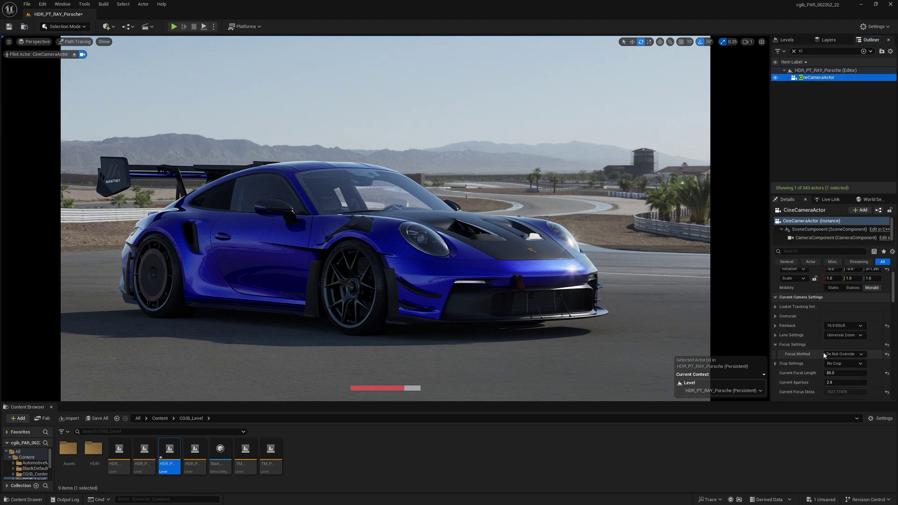
scroll(823, 356, "down", 1)
left_click(818, 126)
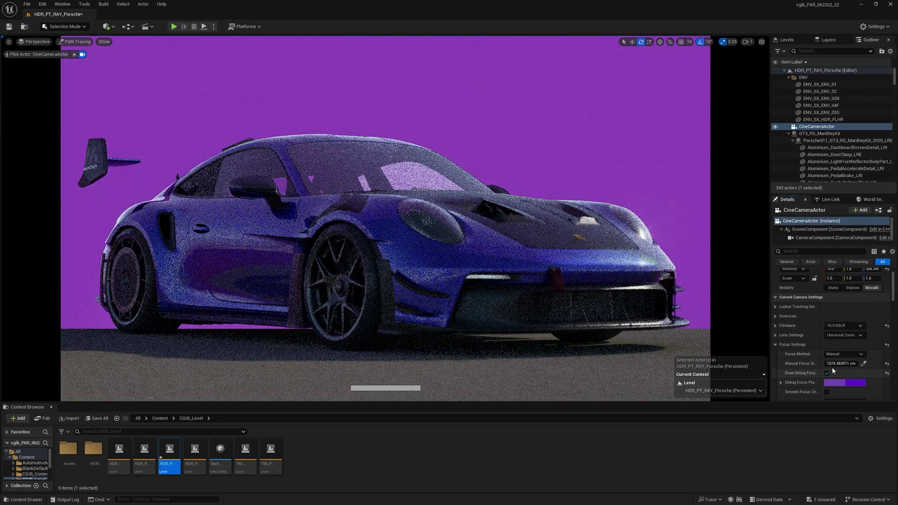
left_click_drag(831, 365, 804, 366)
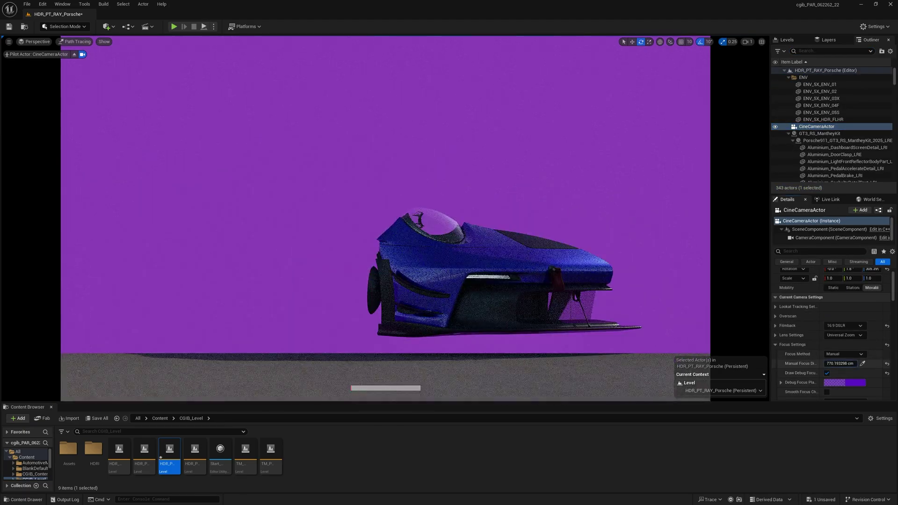
left_click(826, 373)
Step: Adjust the CineCameraActor's framing and aperture, and enlarge the viewport to show the shot
right_click_drag(381, 308, 395, 311)
scroll(842, 374, "down", 1)
scroll(842, 395, "down", 1)
left_click_drag(842, 383, 865, 383)
key("F10")
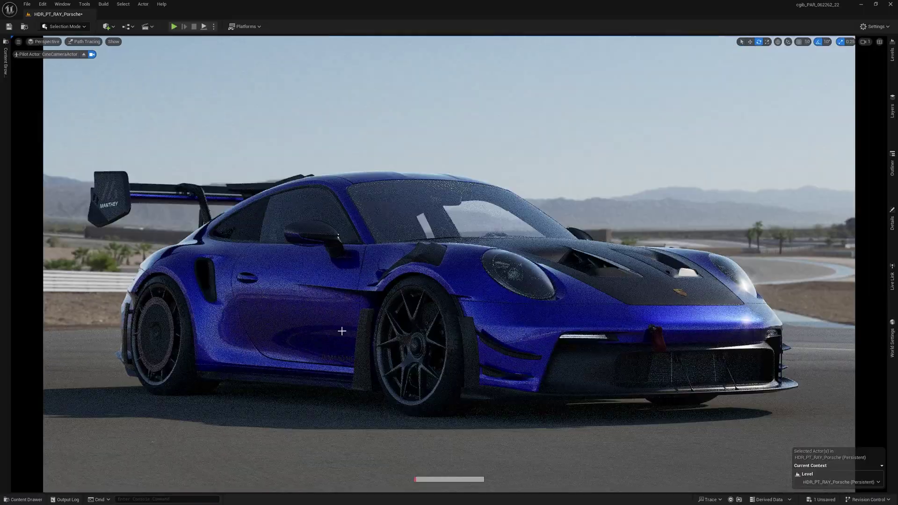
Step: Circle the piloted camera around the Porsche and frame it low from its rear corner against the mountains
left_click_drag(342, 332, 342, 383, "alt")
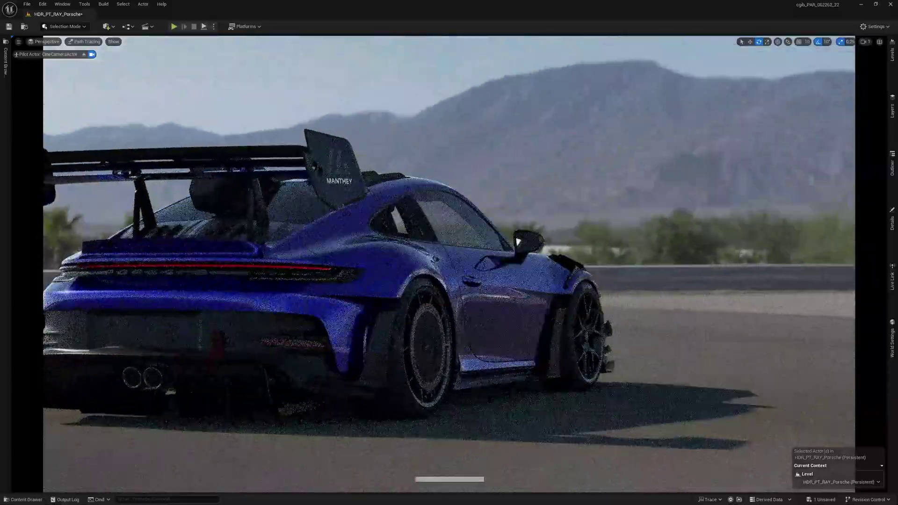
mouse_move(690, 249)
left_mouse_down("alt")
mouse_move(634, 227)
mouse_move(619, 208)
left_mouse_up("alt")
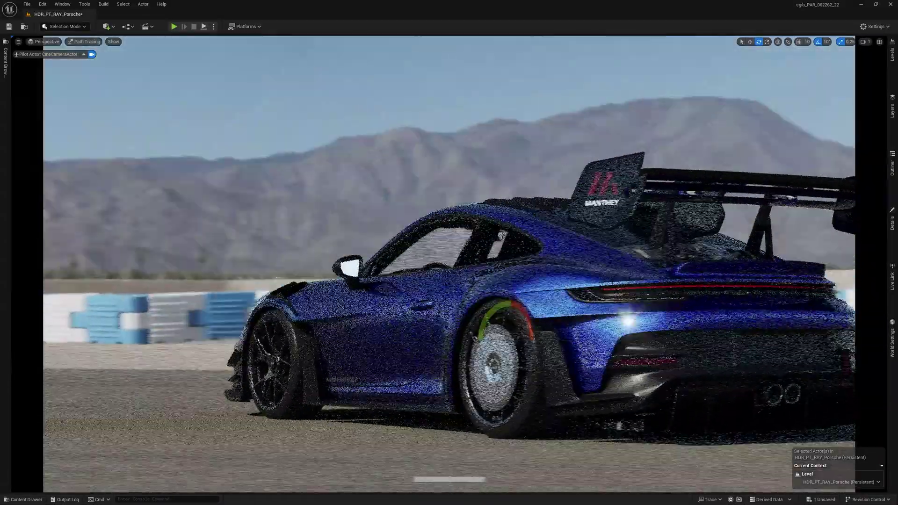
left_click_drag(482, 266, 374, 266, "alt")
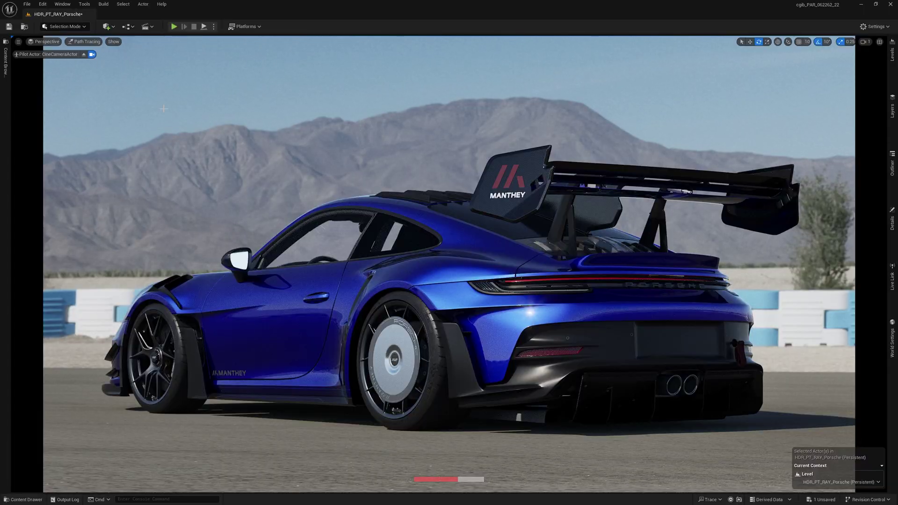
left_click_drag(228, 165, 491, 165, "alt")
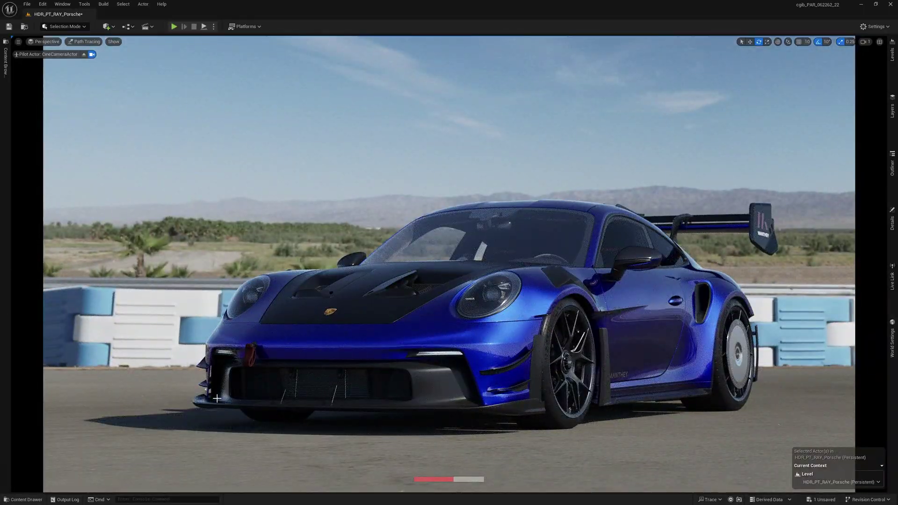
mouse_move(217, 399)
left_mouse_down("alt")
mouse_move(421, 421)
mouse_move(420, 374)
mouse_move(454, 374)
mouse_move(430, 411)
mouse_move(430, 379)
left_mouse_up("alt")
right_click_drag(135, 374, 135, 355)
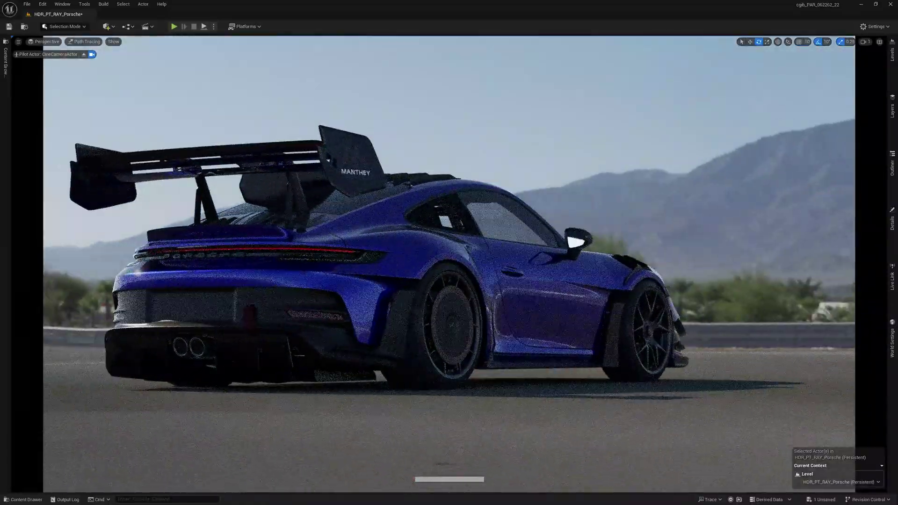
right_click_drag(448, 264, 435, 204)
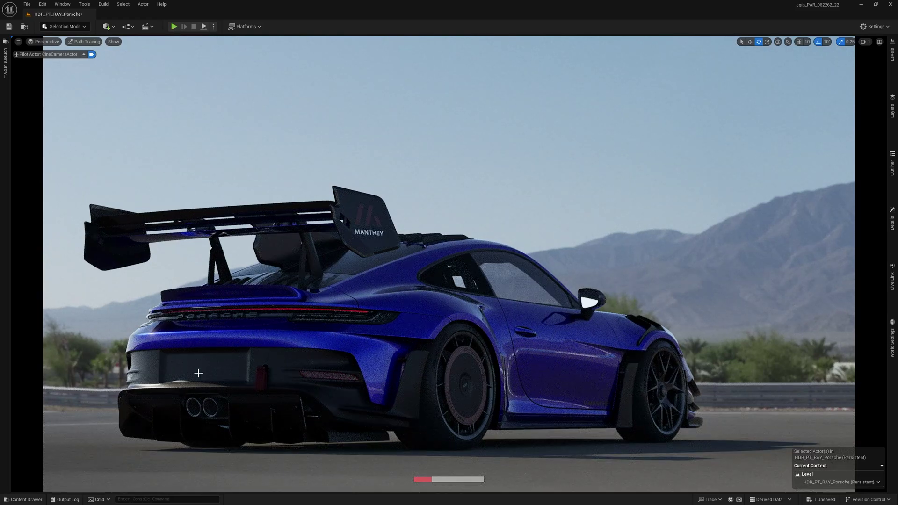